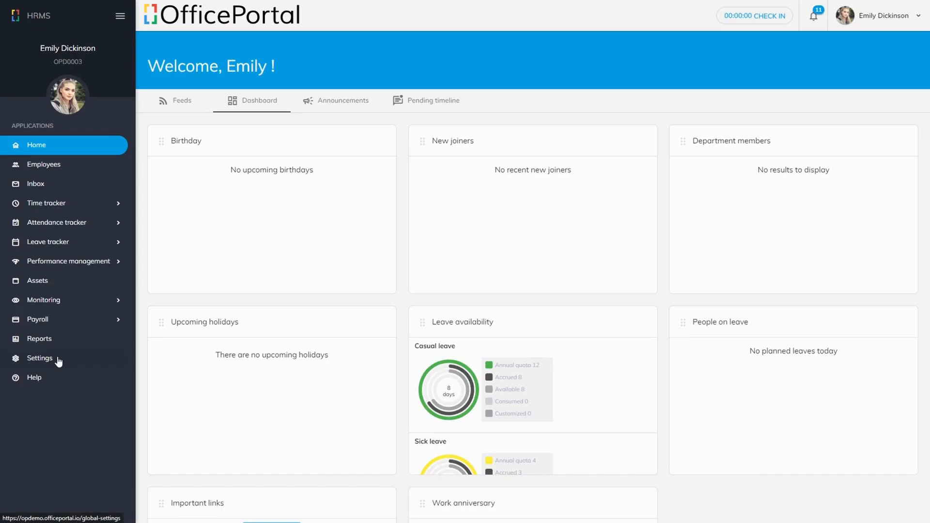
- Open the Leave types page of the leave tracker settings
left_click(58, 362)
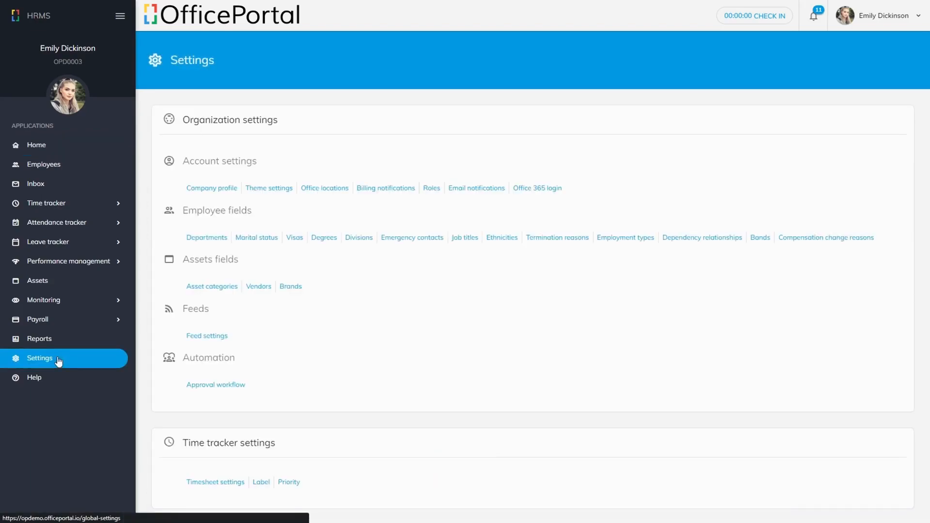
scroll(274, 370, "down", 2)
scroll(273, 370, "down", 3)
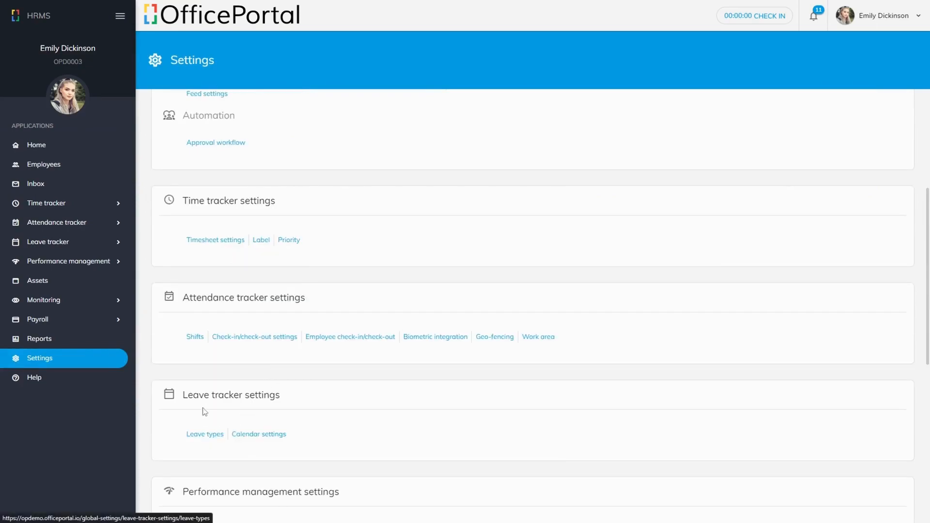
left_click(212, 436)
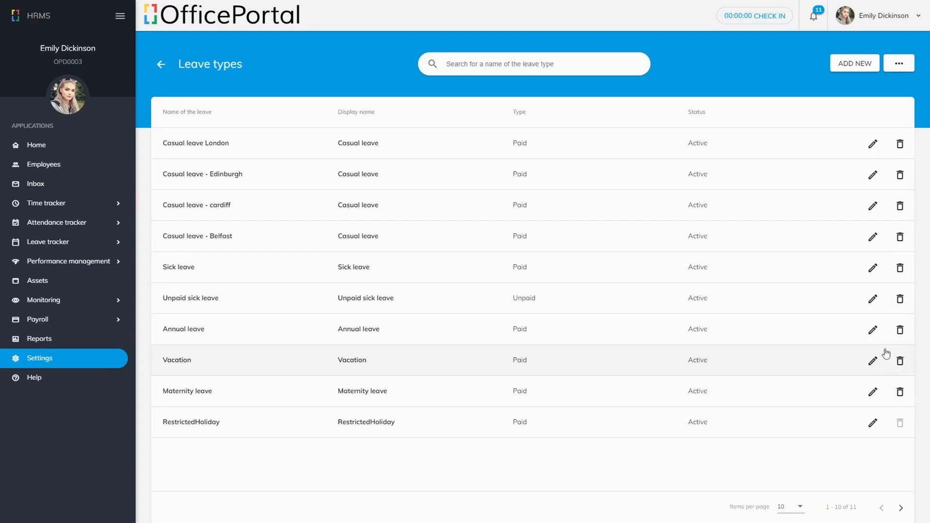
- Try to delete the Vacation leave type, and check the additional actions available for the leave types list
left_click(900, 361)
left_click(444, 289)
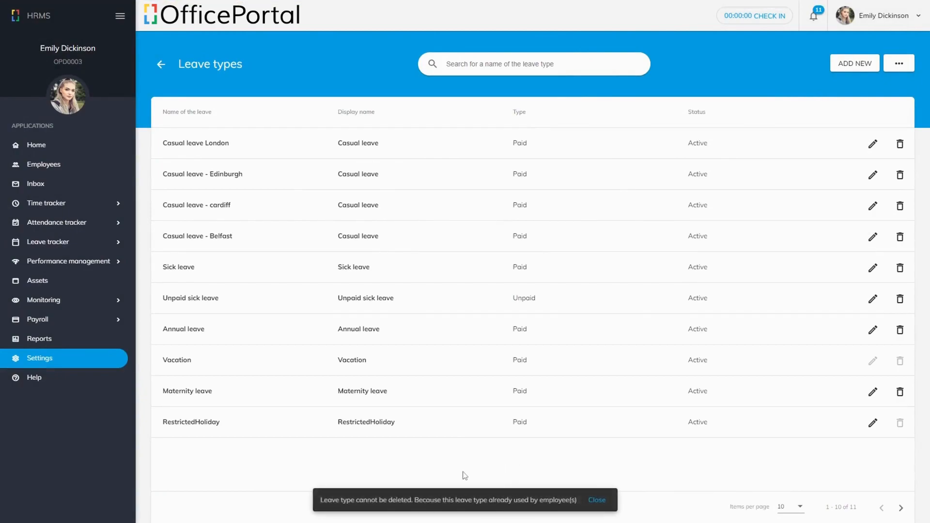
left_click(900, 65)
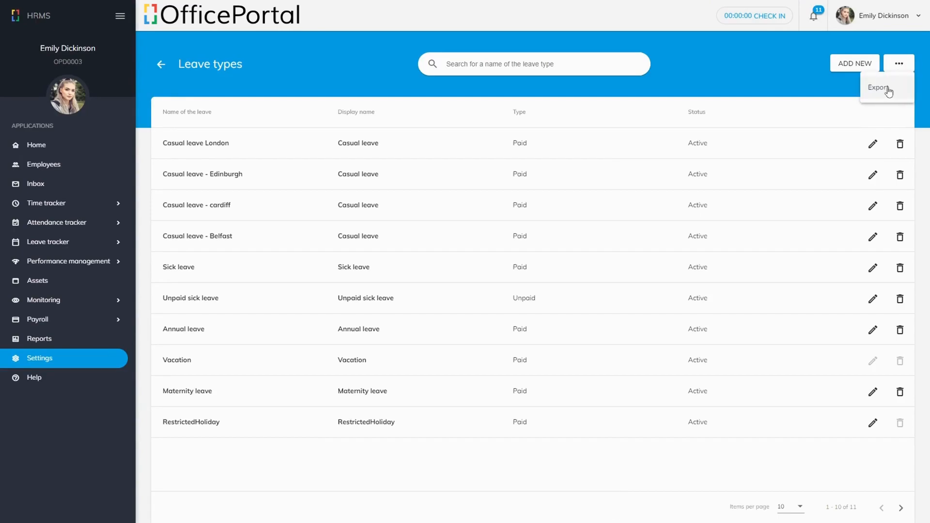
left_click(714, 76)
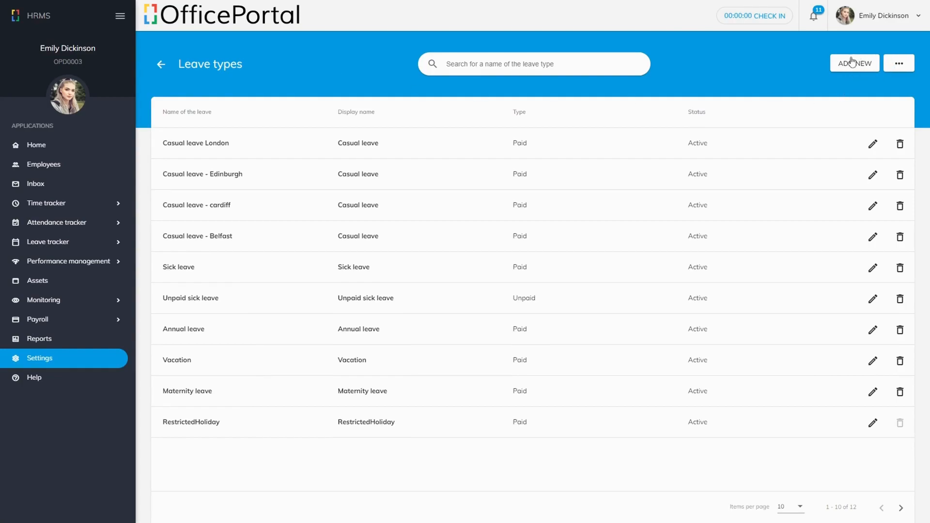
- Open the Earned leave type for editing and review its name, display name, code and units settings
left_click(901, 508)
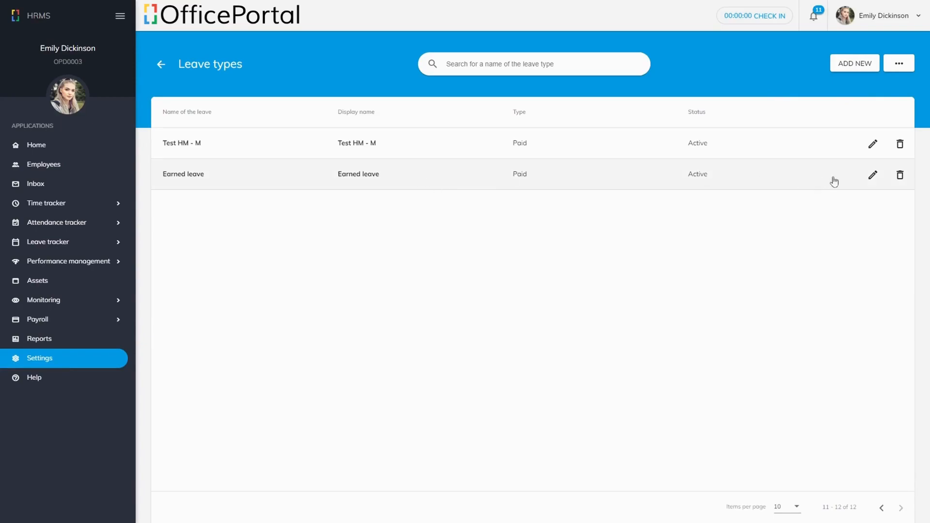
left_click(872, 175)
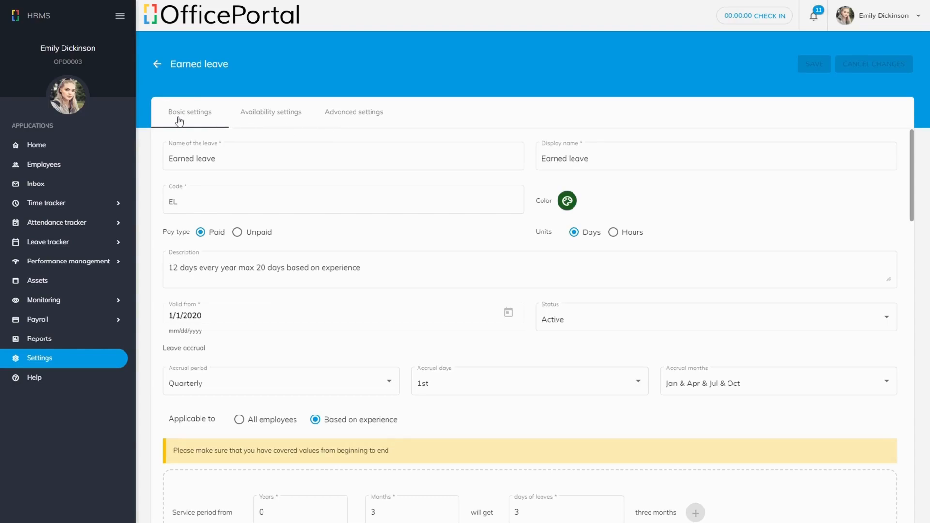
left_click(186, 146)
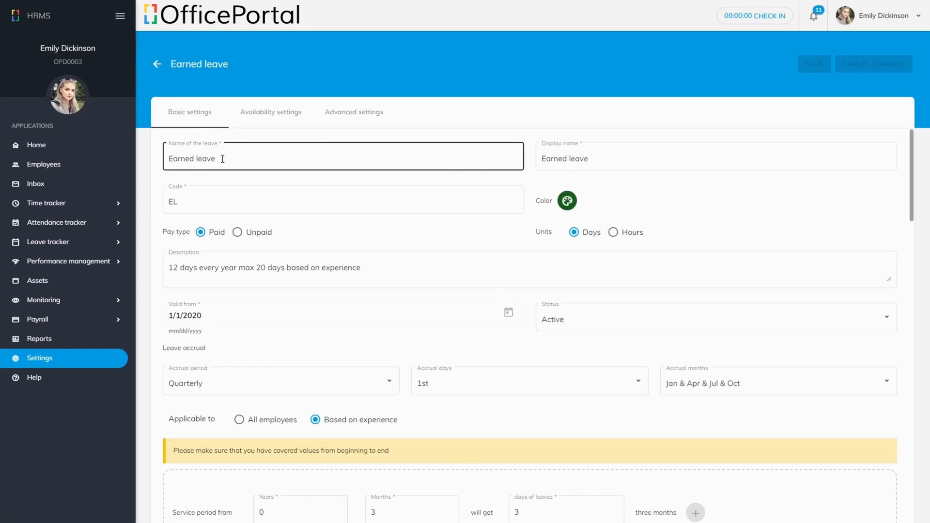
left_click(631, 157)
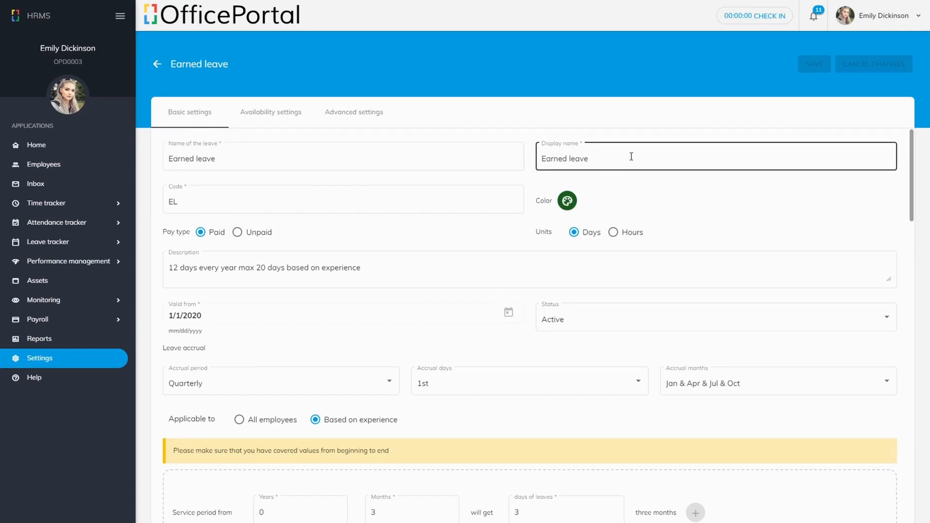
left_click(242, 191)
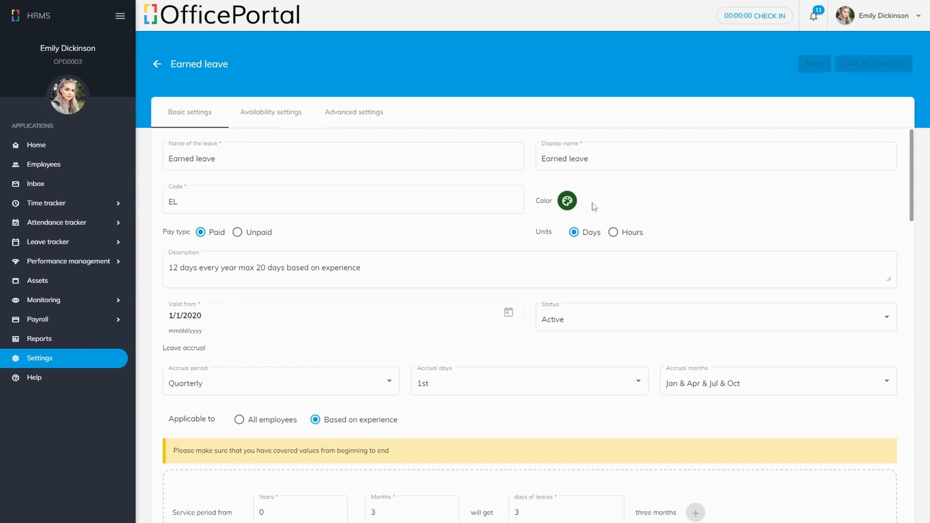
scroll(597, 203, "down", 1)
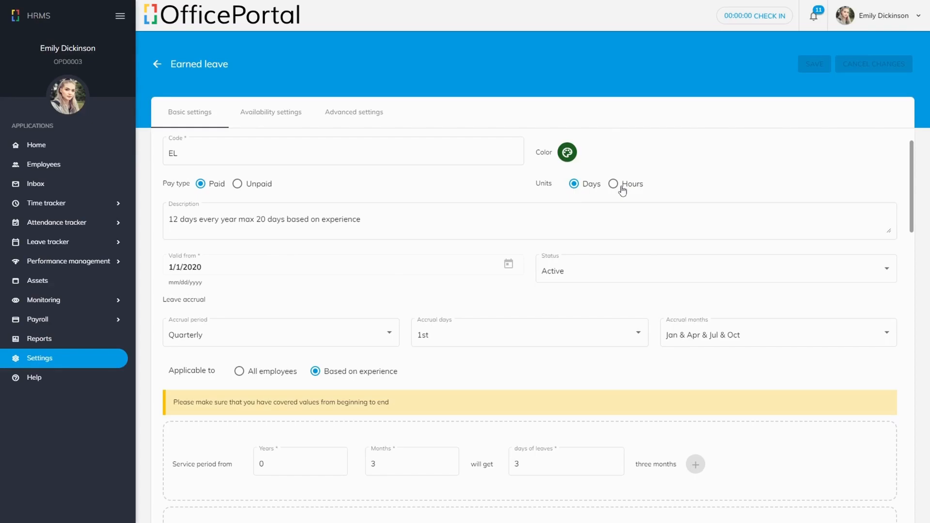
- Add a full stop at the end of the Earned leave description
left_click(178, 211)
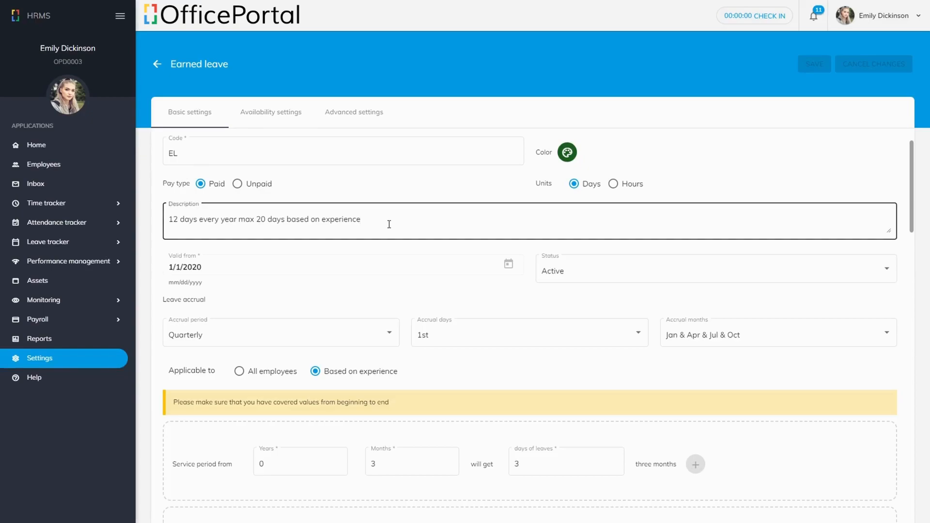
type(".")
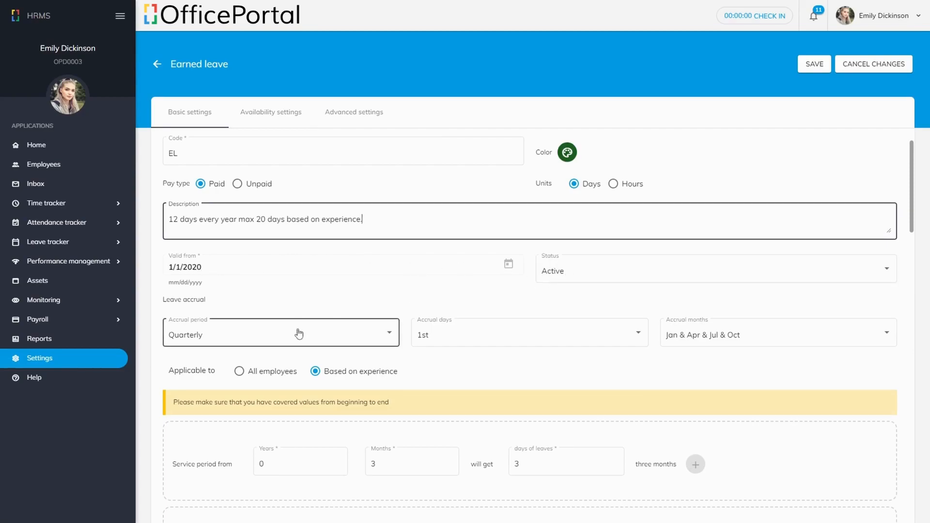
- Review the accrual period choices for Earned leave without selecting a different one
left_click(350, 341)
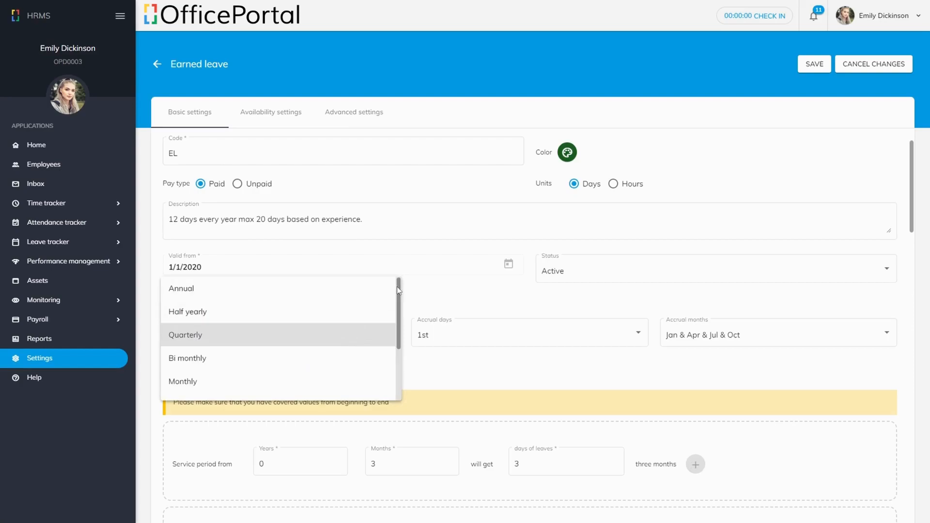
left_click_drag(399, 296, 398, 335)
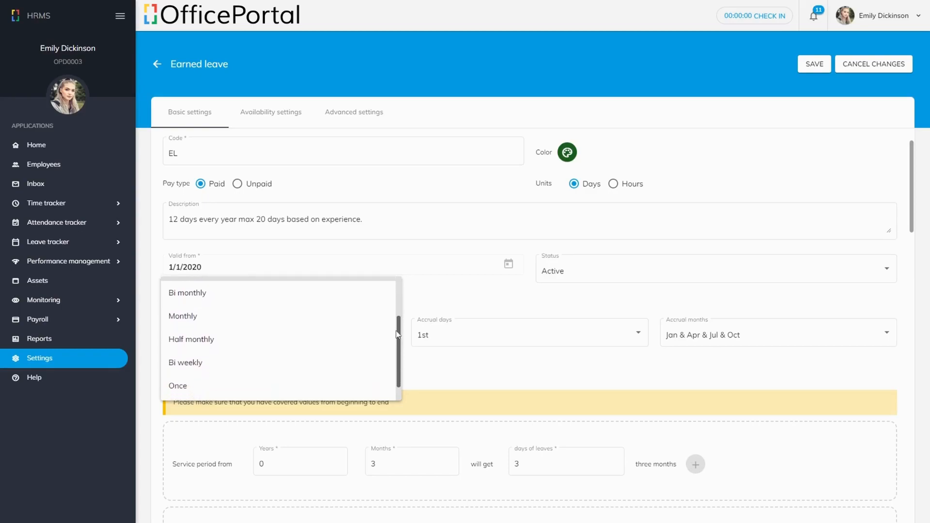
left_click(420, 294)
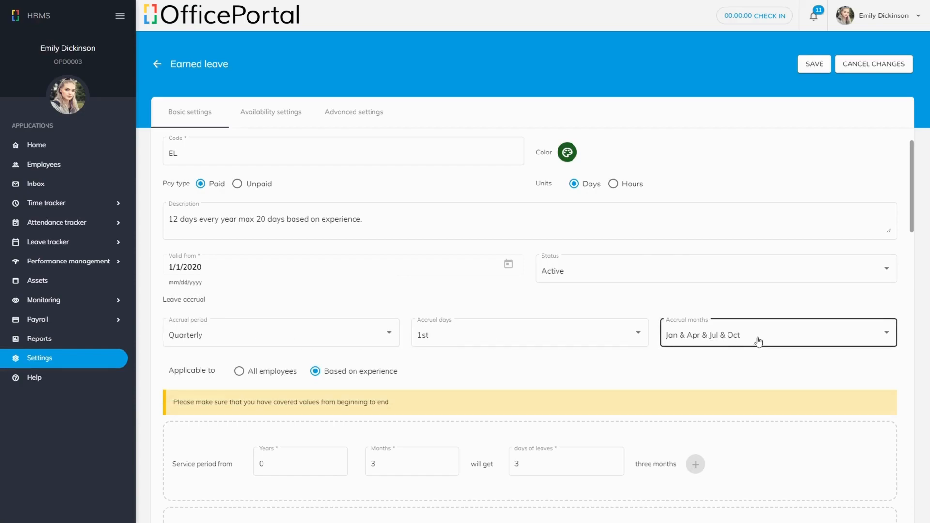
- Examine the experience-based accrual rules, from the first service period through the last one
scroll(716, 369, "down", 2)
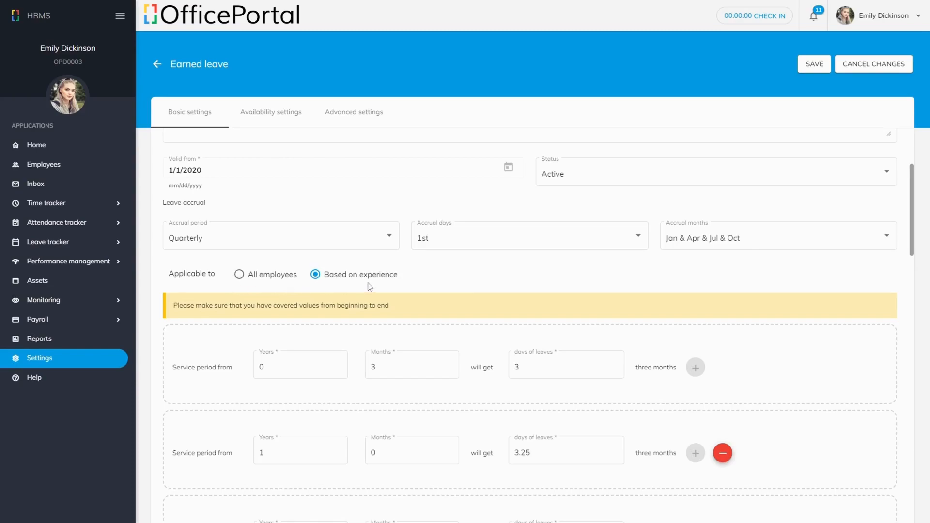
scroll(369, 287, "down", 1)
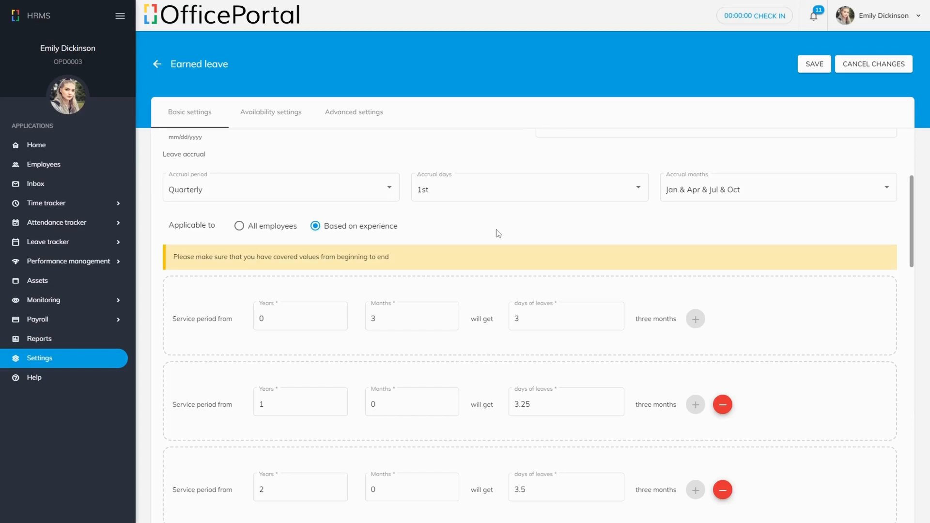
scroll(498, 233, "down", 3)
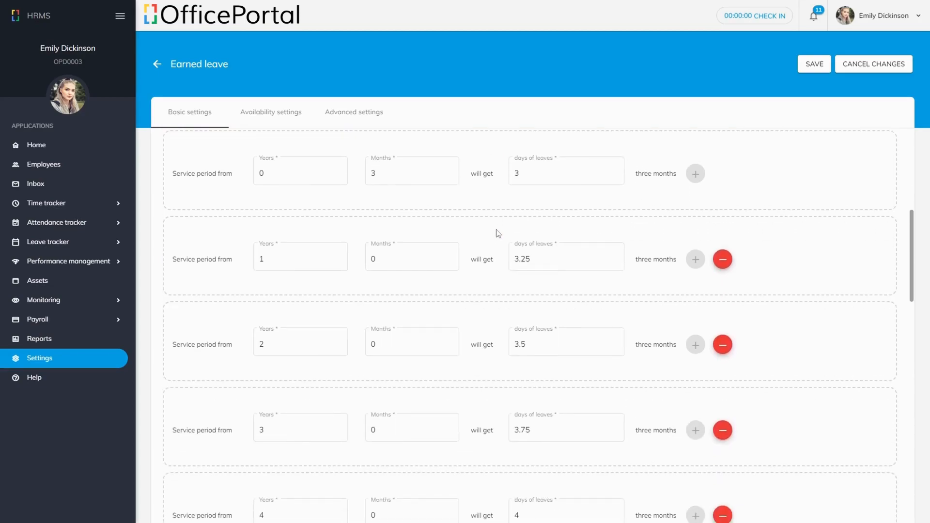
scroll(498, 232, "down", 1)
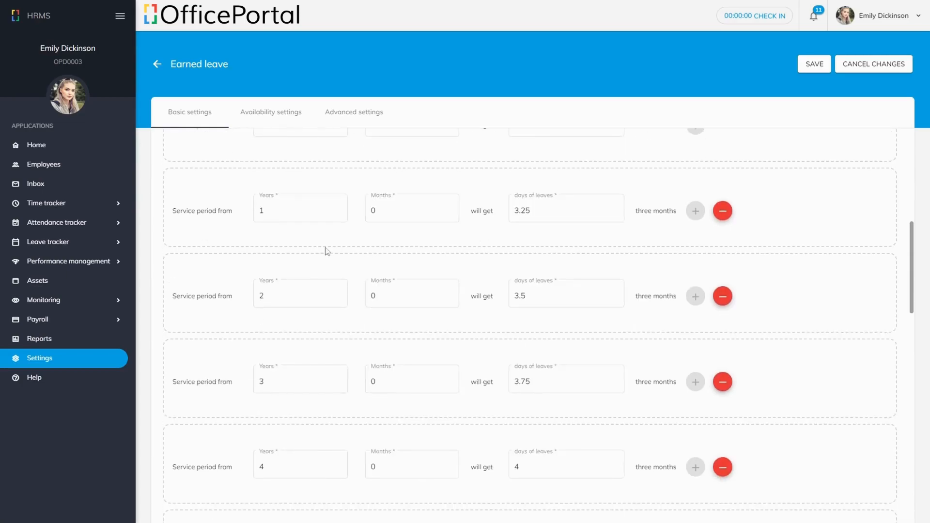
scroll(433, 258, "down", 1)
scroll(433, 258, "down", 3)
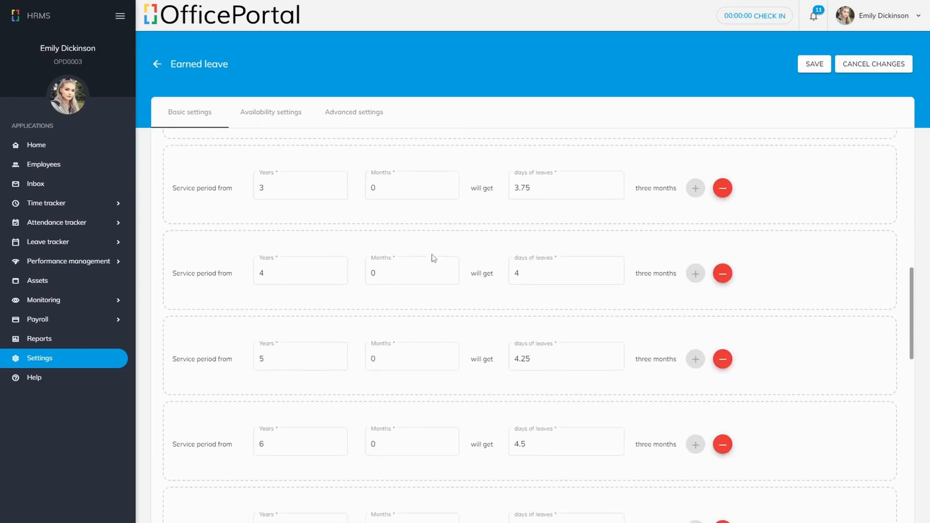
scroll(433, 258, "down", 3)
scroll(433, 257, "down", 1)
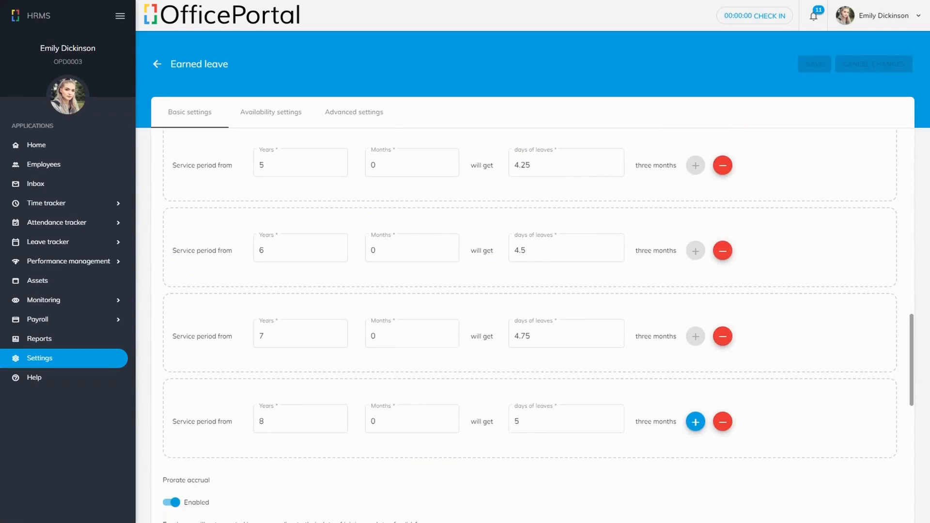
- Examine the prorate accrual settings and their percentages for joining dates in each half of the month
scroll(381, 393, "down", 2)
scroll(381, 393, "down", 2)
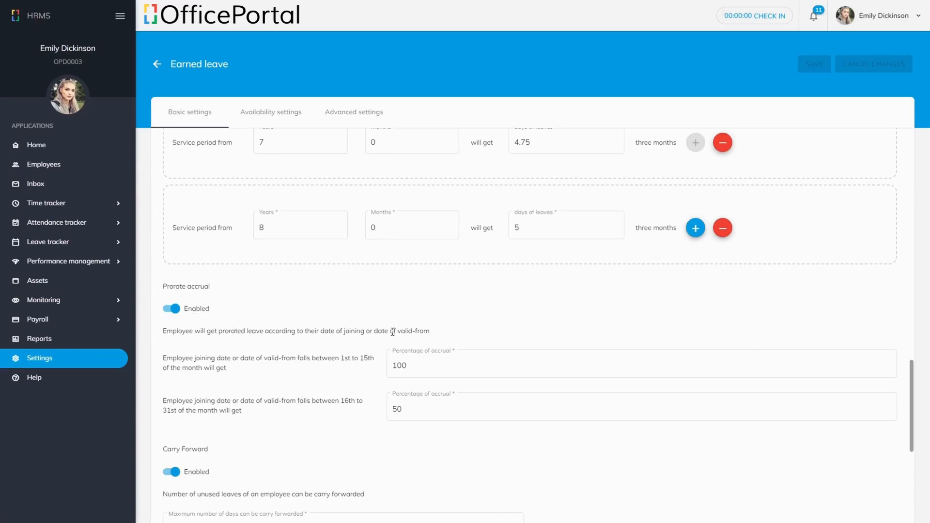
left_click_drag(398, 330, 434, 331)
left_click(450, 325)
scroll(326, 402, "down", 2)
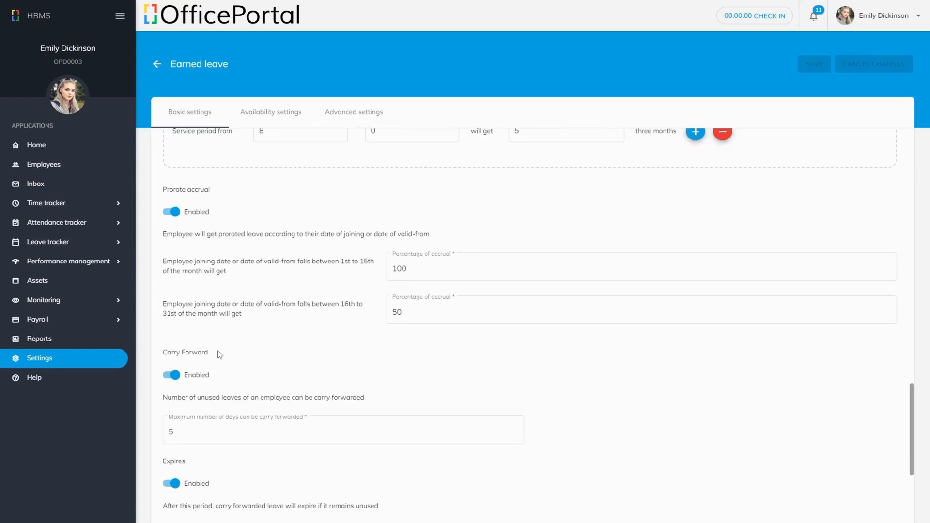
- Examine the carry forward limit and the expiry period for carried-forward Earned leave
scroll(219, 355, "down", 1)
scroll(218, 355, "down", 2)
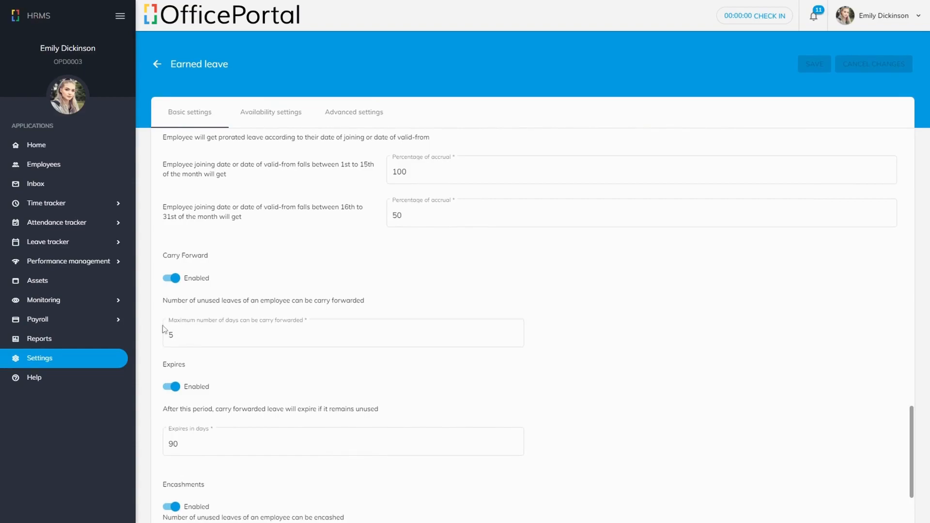
left_click(186, 338)
left_click(338, 358)
scroll(579, 355, "down", 2)
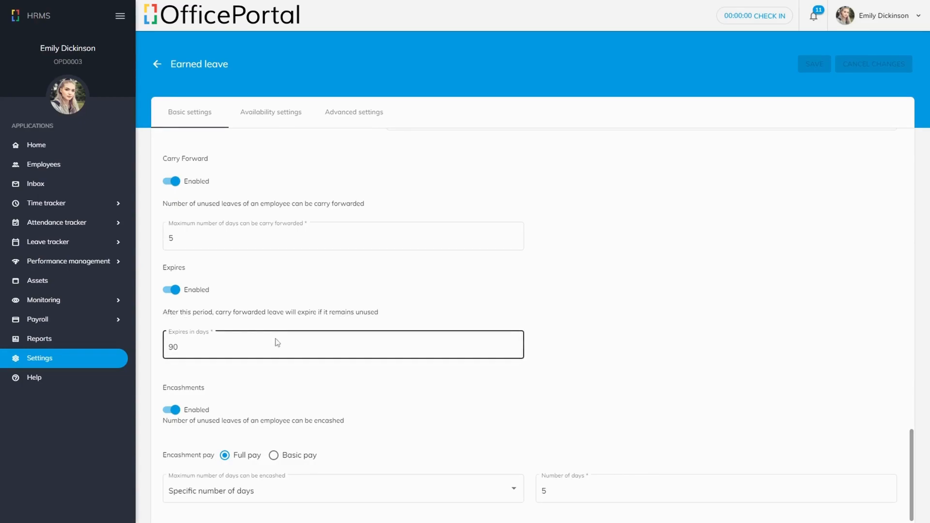
scroll(570, 325, "down", 1)
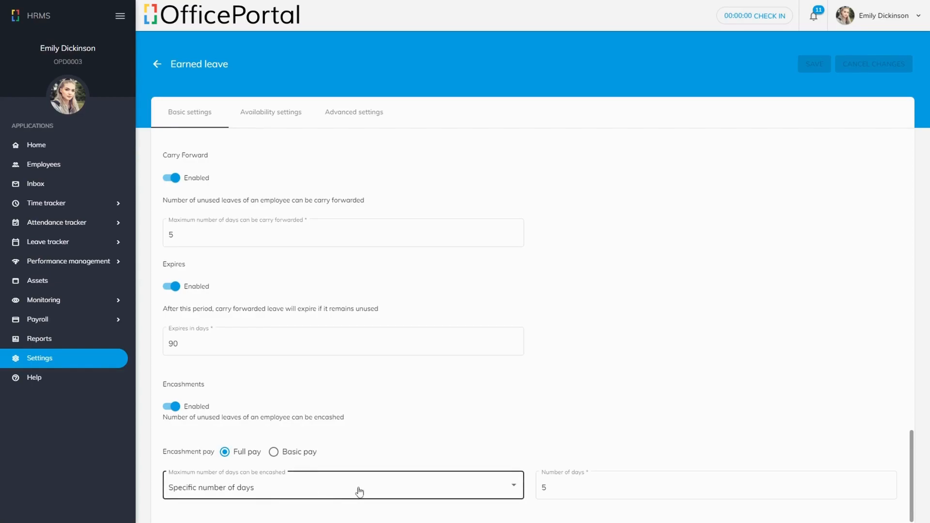
- Review the encashment limit choices and number of days, and discard the pending changes to Earned leave
left_click(281, 487)
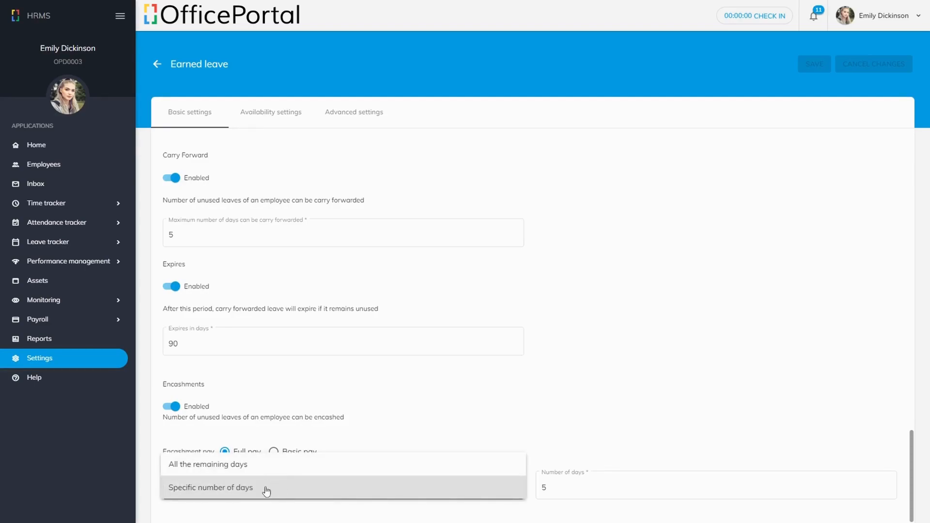
left_click(468, 514)
left_click(592, 487)
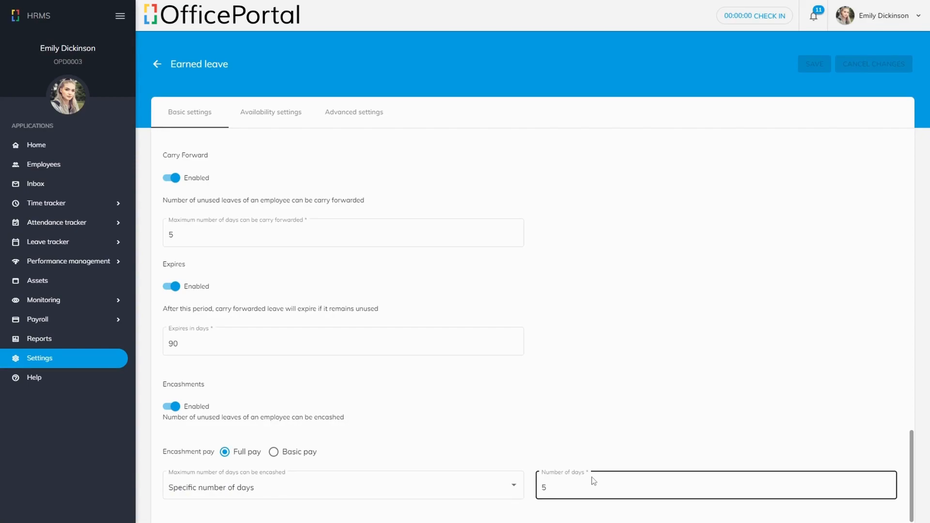
left_click(566, 458)
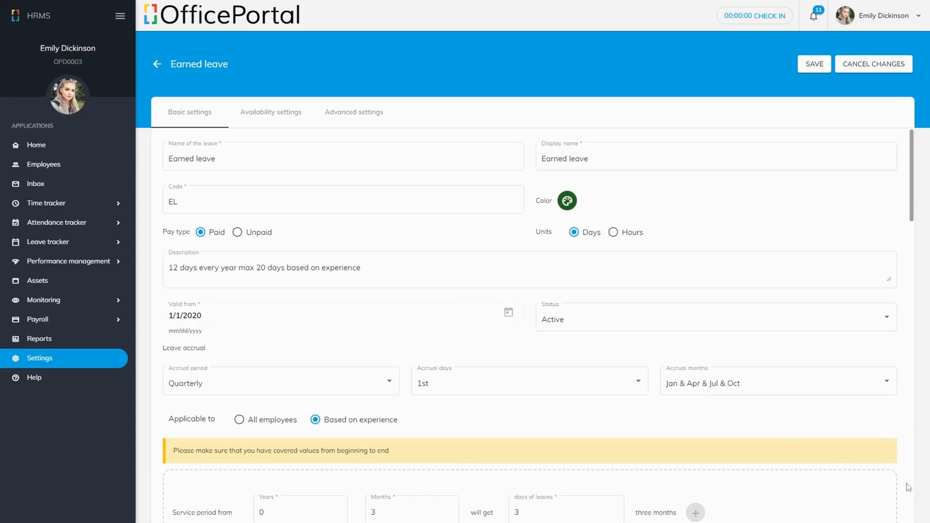
left_click(875, 68)
- Try excluding the Male gender from Earned leave availability, and discard the change without choosing an effective date
left_click(269, 123)
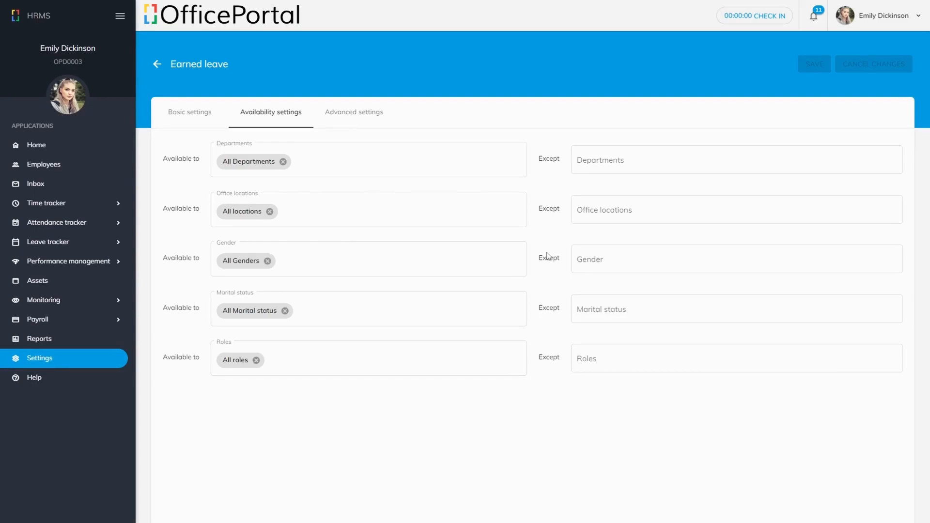
left_click(595, 264)
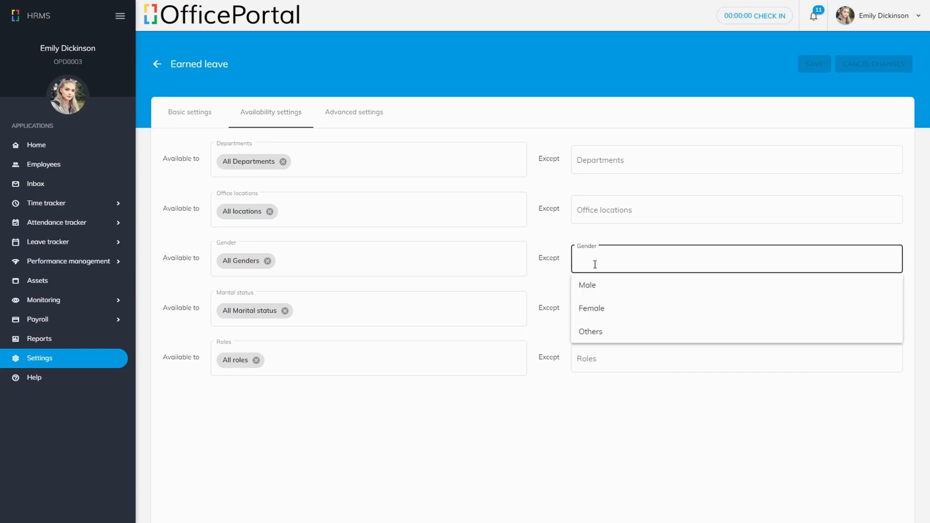
left_click(596, 286)
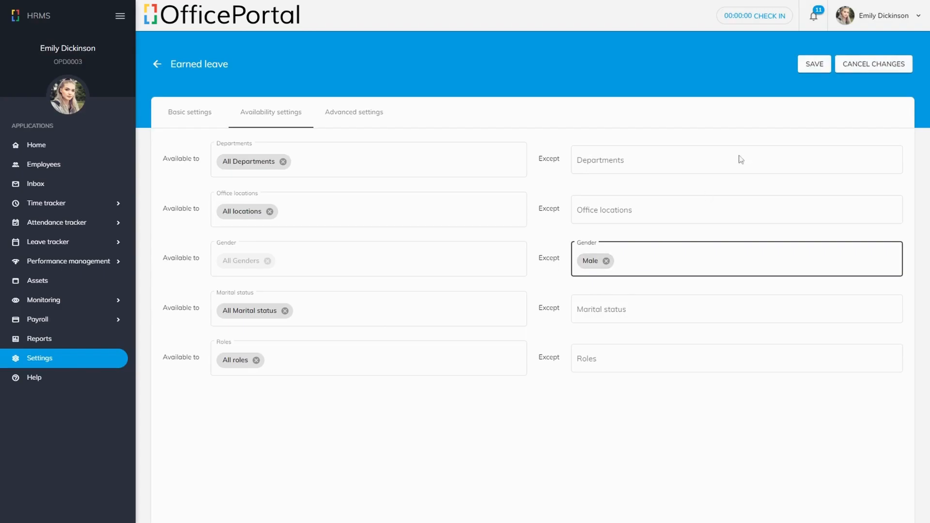
left_click(823, 64)
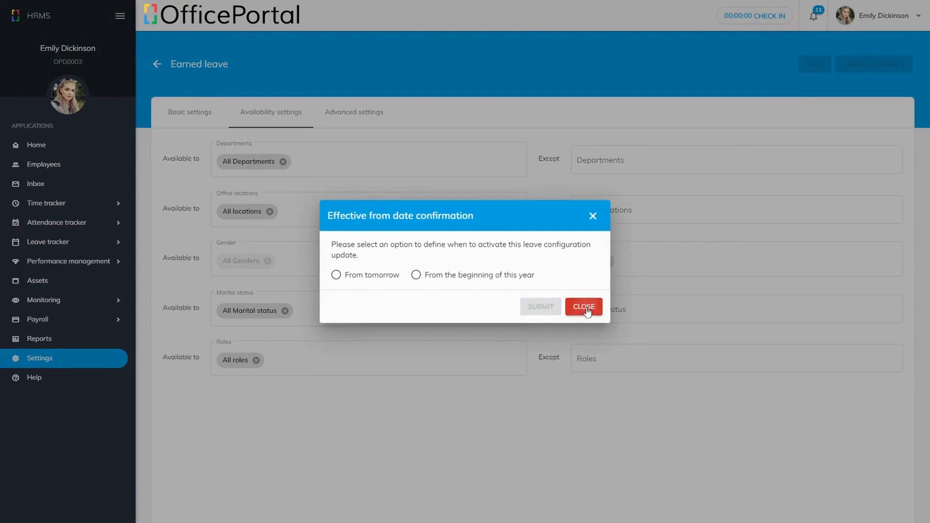
left_click(585, 307)
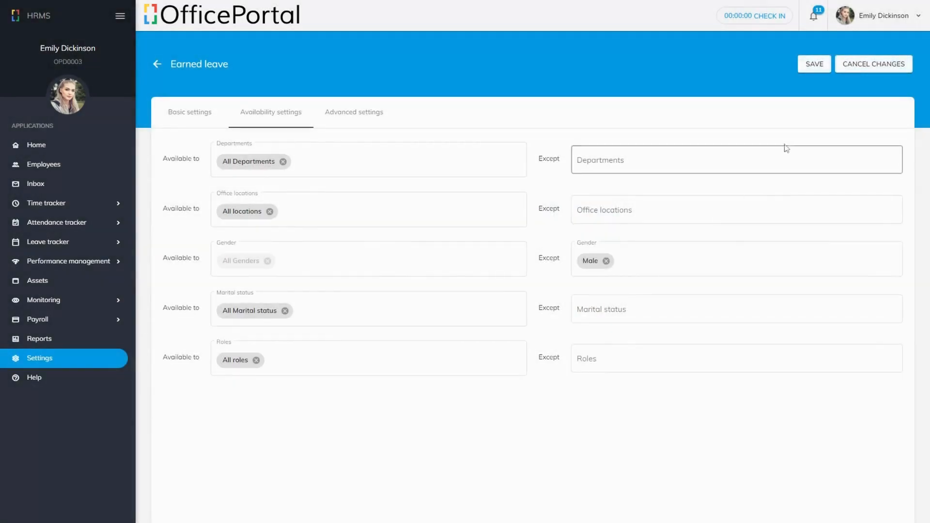
left_click(865, 68)
- In the advanced settings, bar clubbing with Sick leave and allow leave with LOP once the leave balance is exhausted
left_click(345, 114)
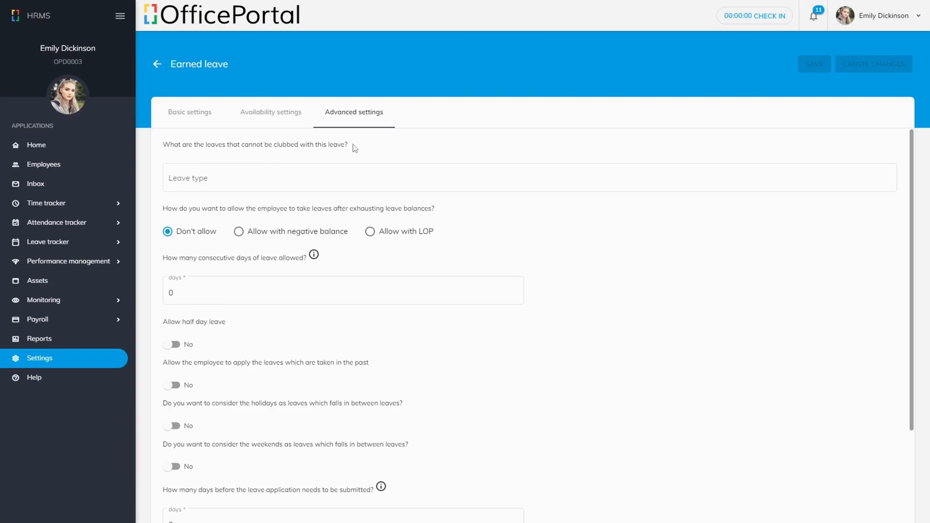
left_click(344, 179)
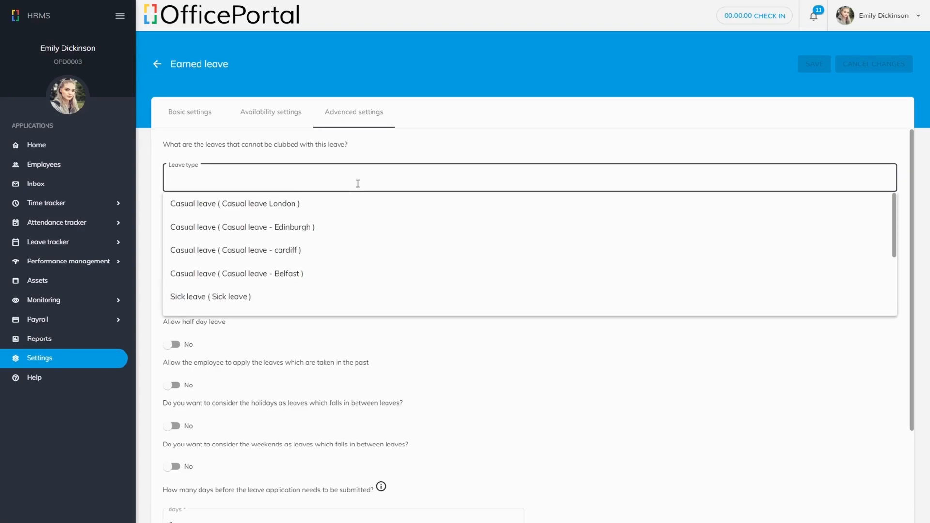
left_click(317, 296)
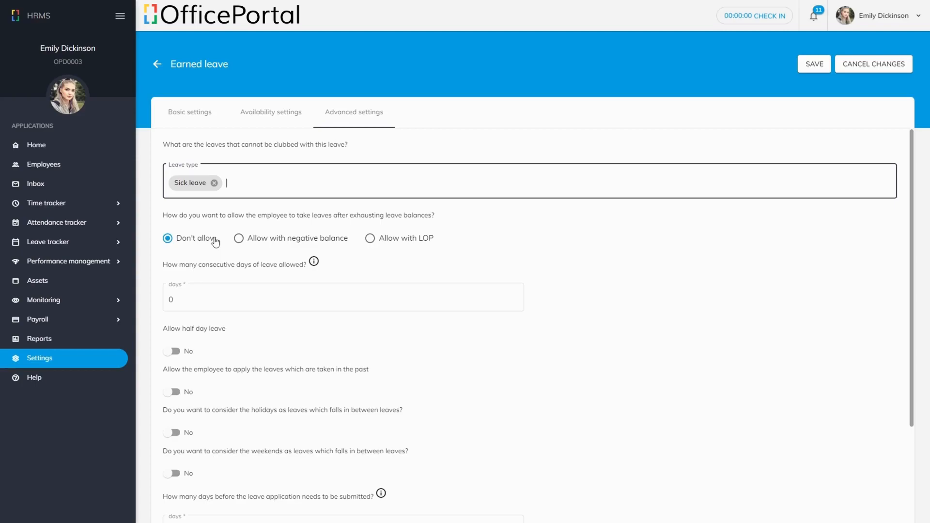
left_click(269, 241)
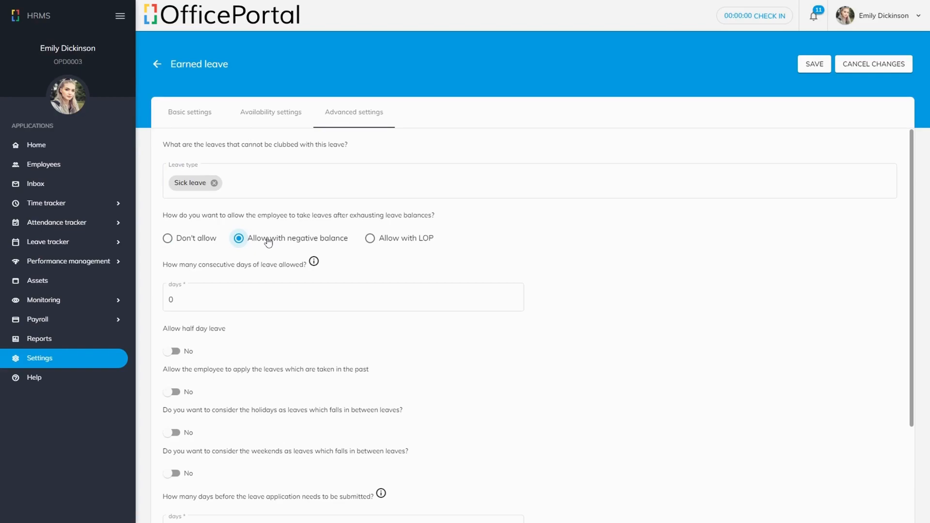
left_click(371, 238)
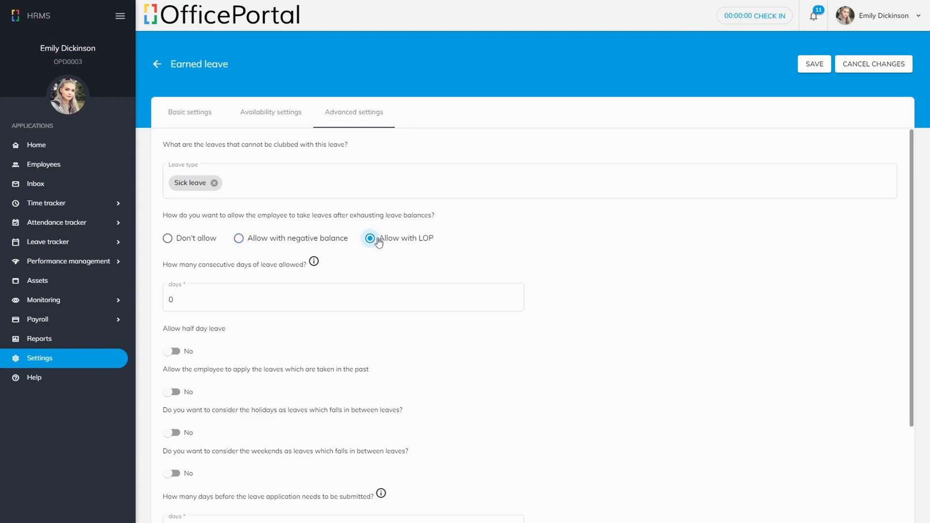
- Set the consecutive days of leave allowed to 10 and allow half day leave
mouse_move(311, 265)
left_click(230, 300)
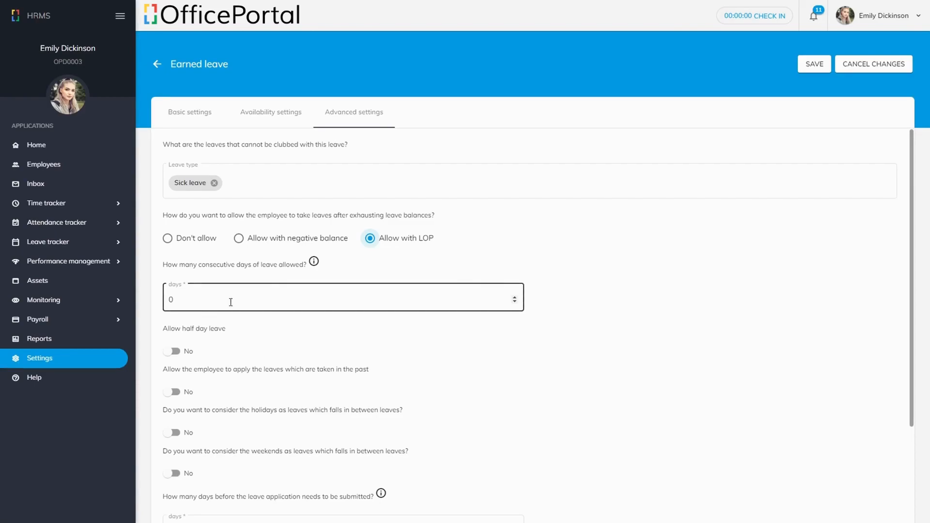
double_click(231, 301)
type("10")
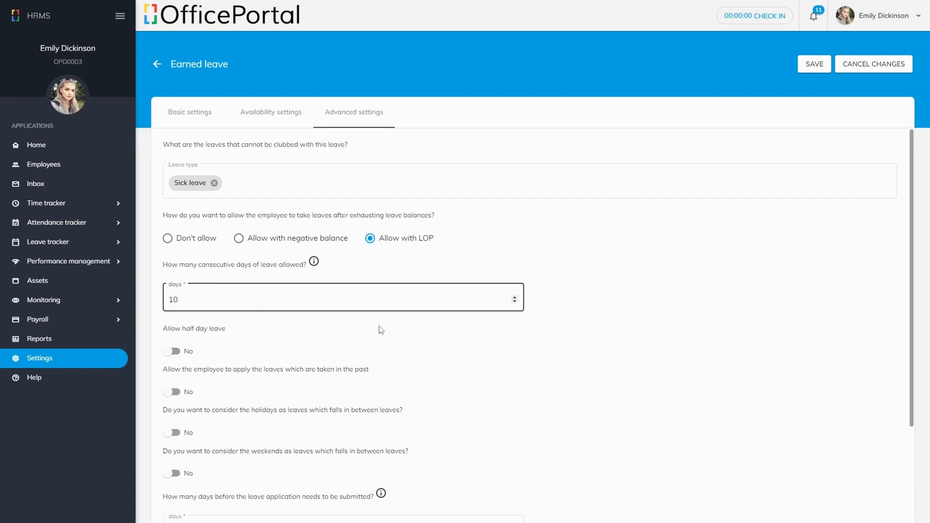
scroll(381, 330, "down", 2)
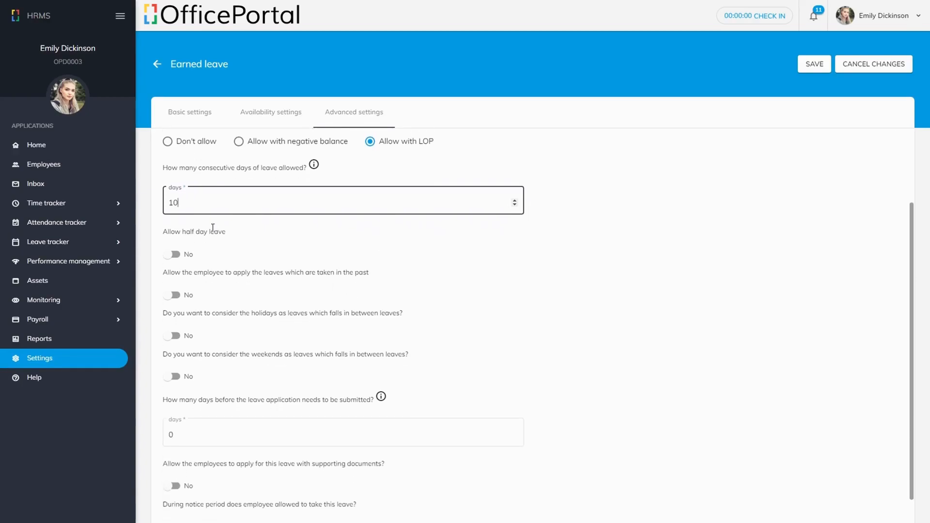
left_click(192, 261)
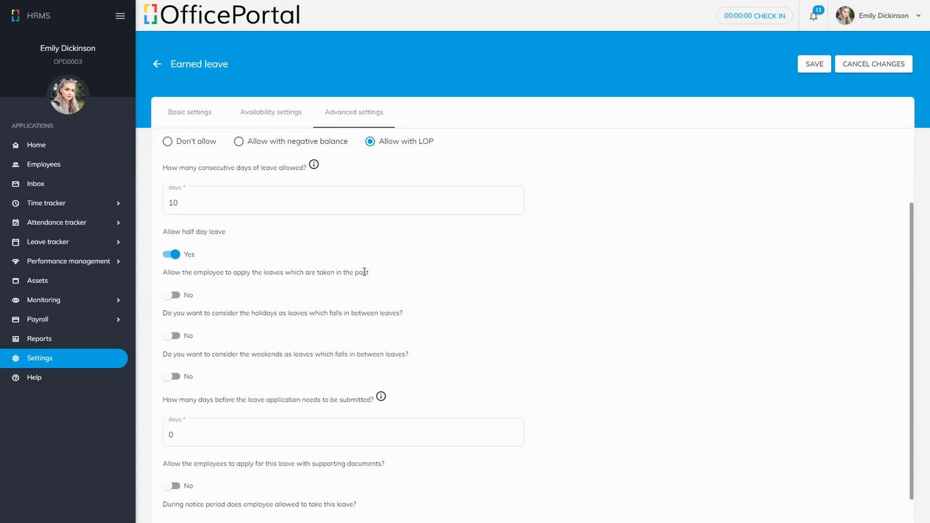
- Allow employees to apply for leaves taken in the past, within 5 days
left_click(184, 297)
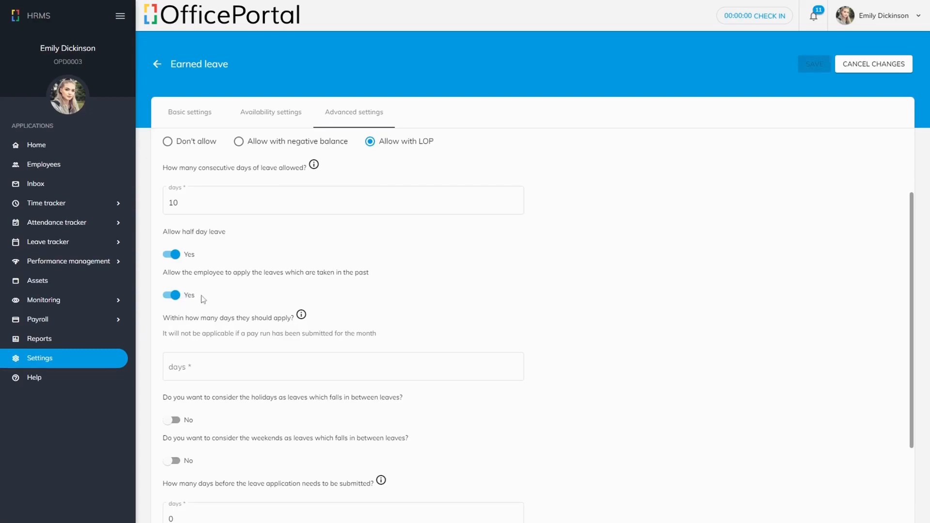
left_click(231, 369)
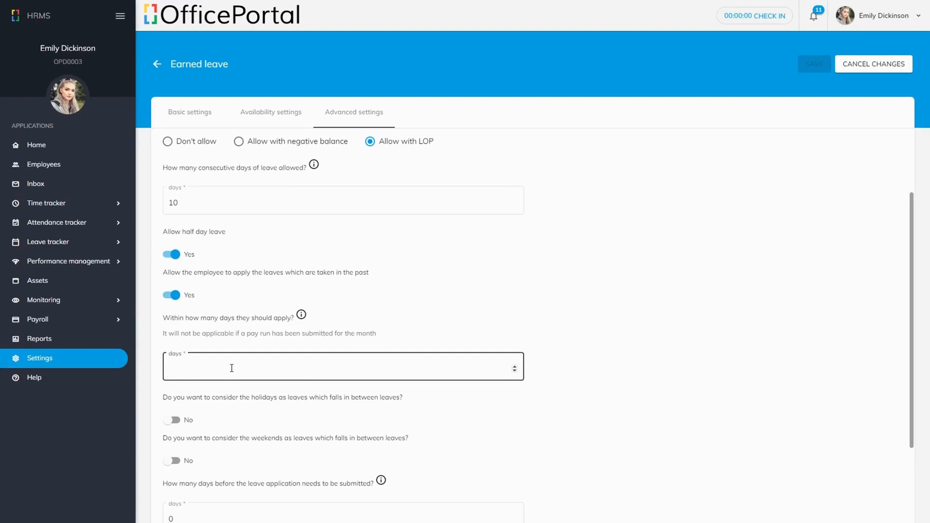
type("5")
left_click(625, 360)
- Try counting holidays and weekends between leaves as leave, and switch both options back off
scroll(427, 269, "down", 3)
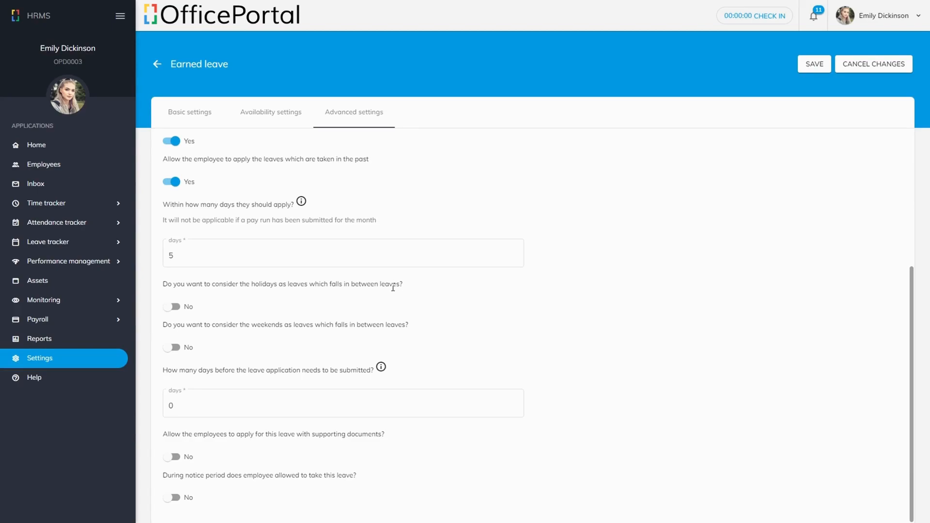
left_click(181, 310)
left_click(194, 310)
left_click(174, 348)
left_click(185, 349)
scroll(187, 368, "up", 1)
scroll(201, 385, "down", 1)
- Require the leave application to be submitted 7 days in advance
left_click(290, 405)
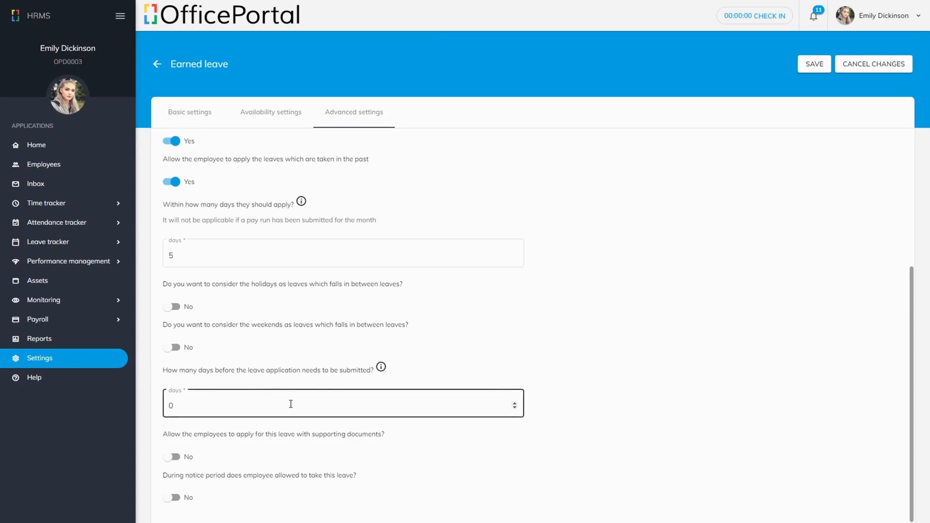
left_click_drag(290, 404, 136, 410)
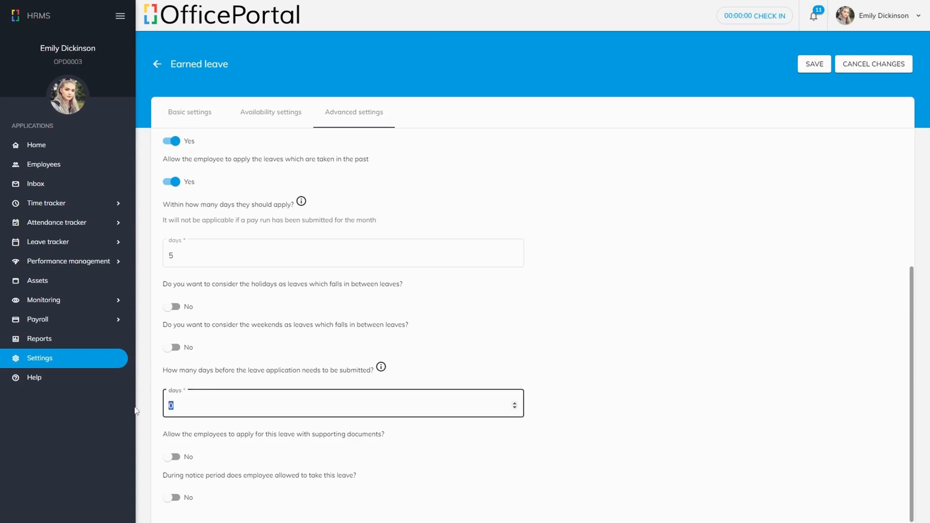
type("7")
left_click(552, 403)
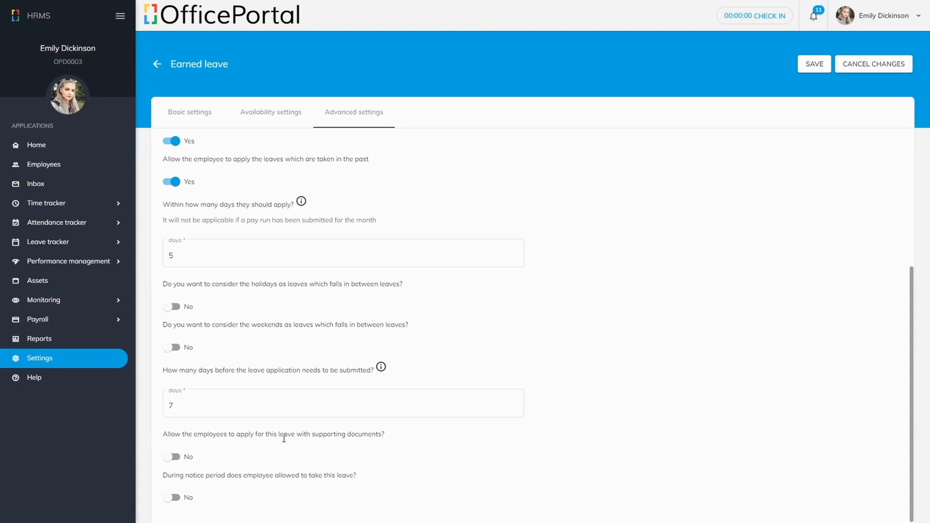
- Allow applying with supporting documents and make their submission mandatory for 3 days of leave
left_click(184, 459)
scroll(223, 419, "down", 3)
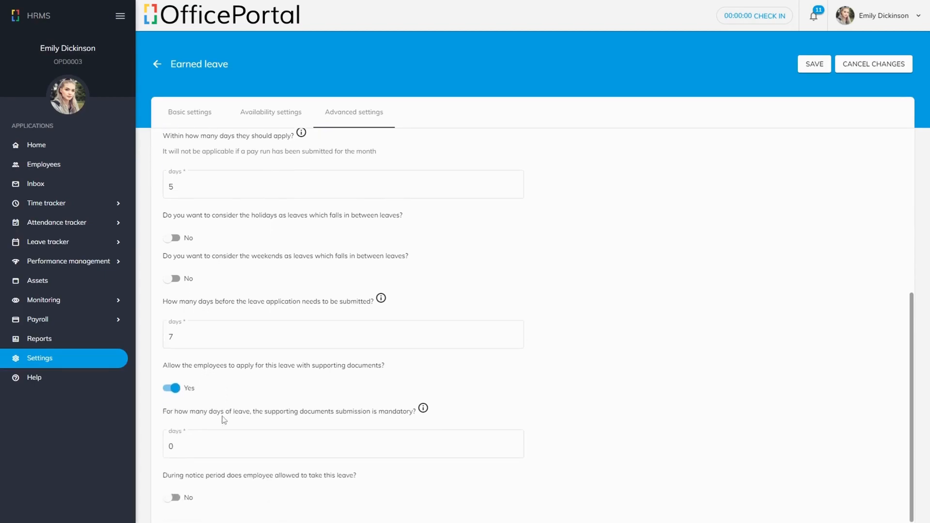
left_click(220, 446)
left_click_drag(220, 447, 137, 451)
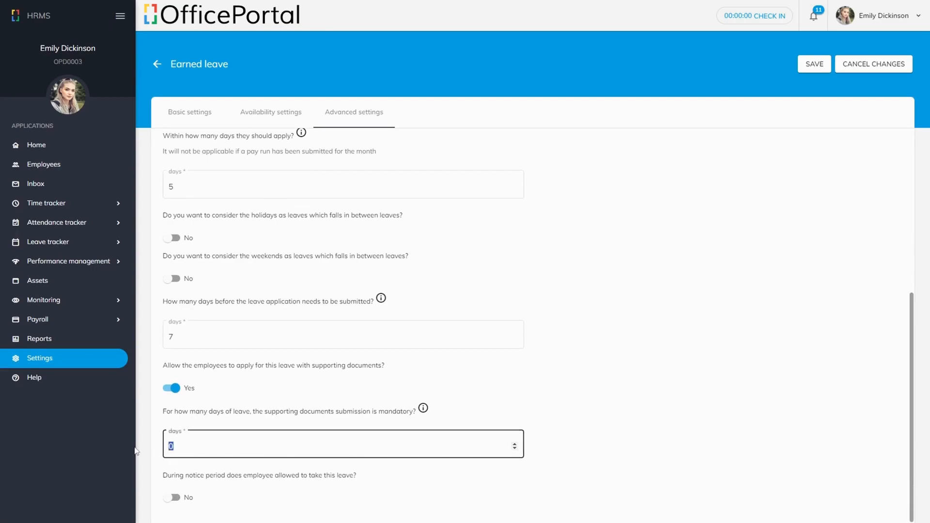
type("3")
left_click(352, 477)
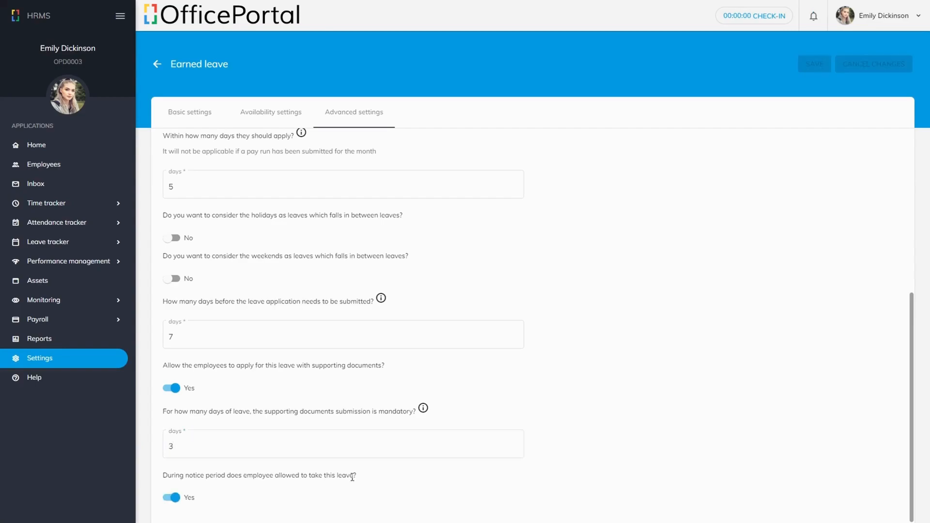
- Disallow Earned leave during the notice period and save the configuration with an effective date from tomorrow
left_click(184, 499)
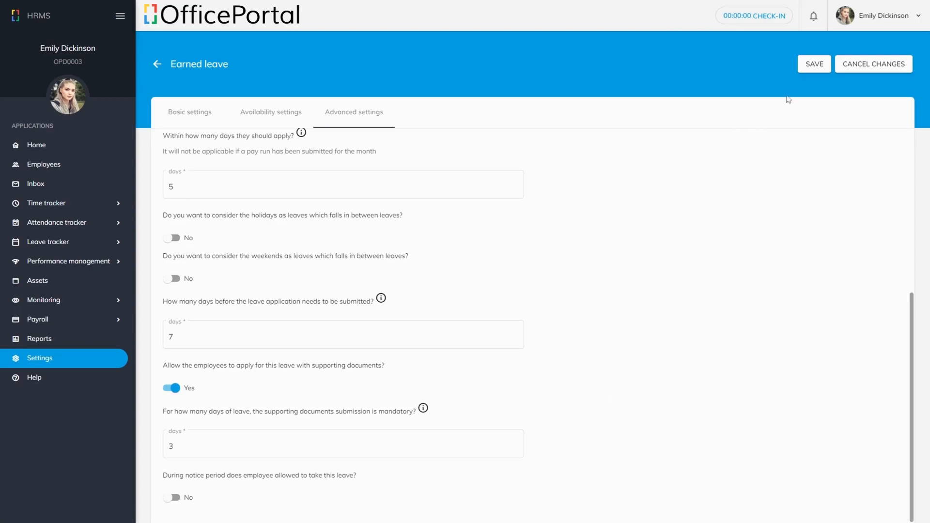
left_click(815, 71)
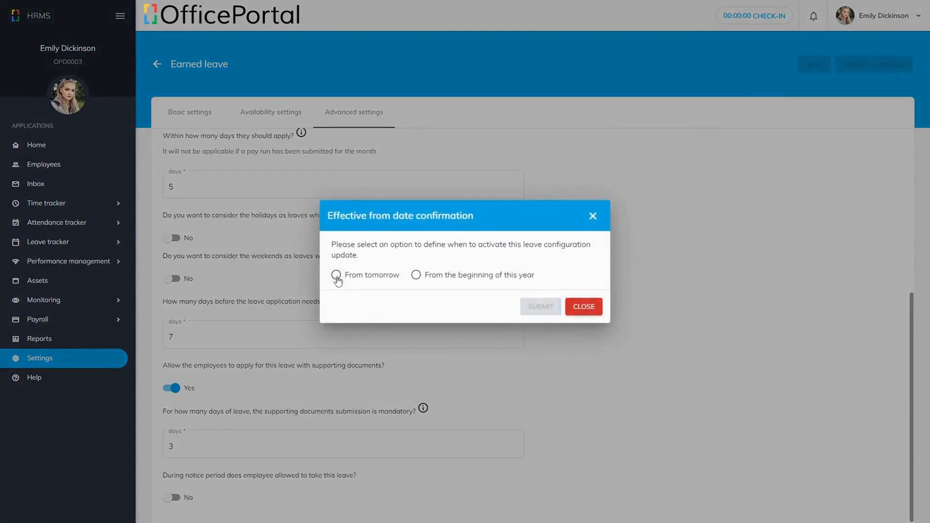
left_click(357, 277)
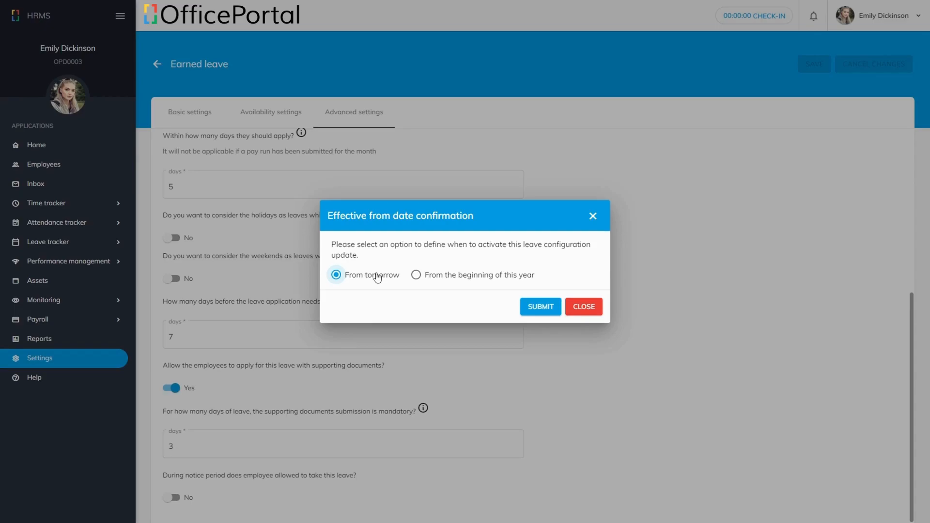
left_click(428, 276)
left_click(369, 277)
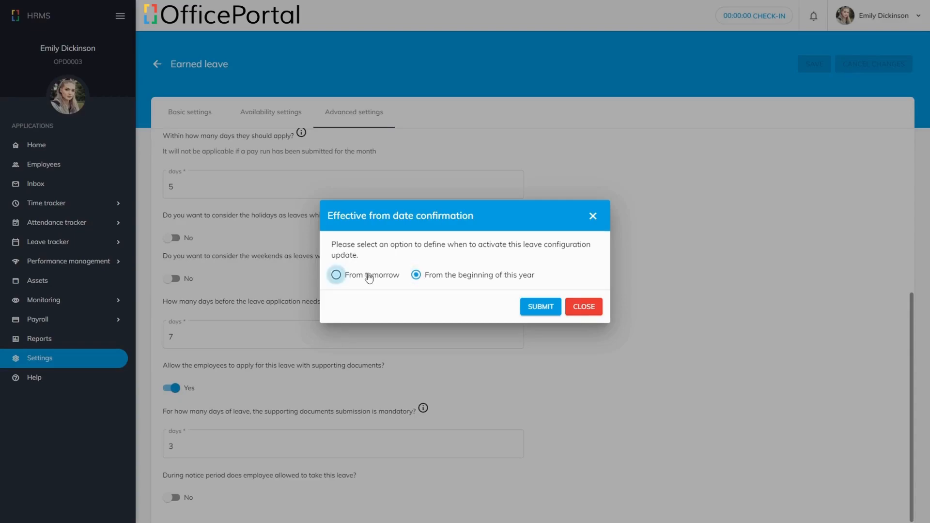
left_click(531, 306)
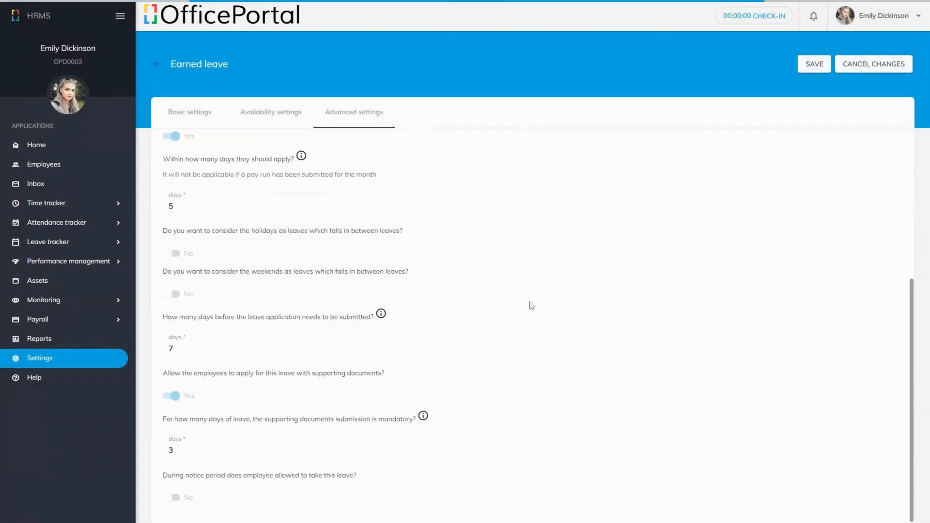